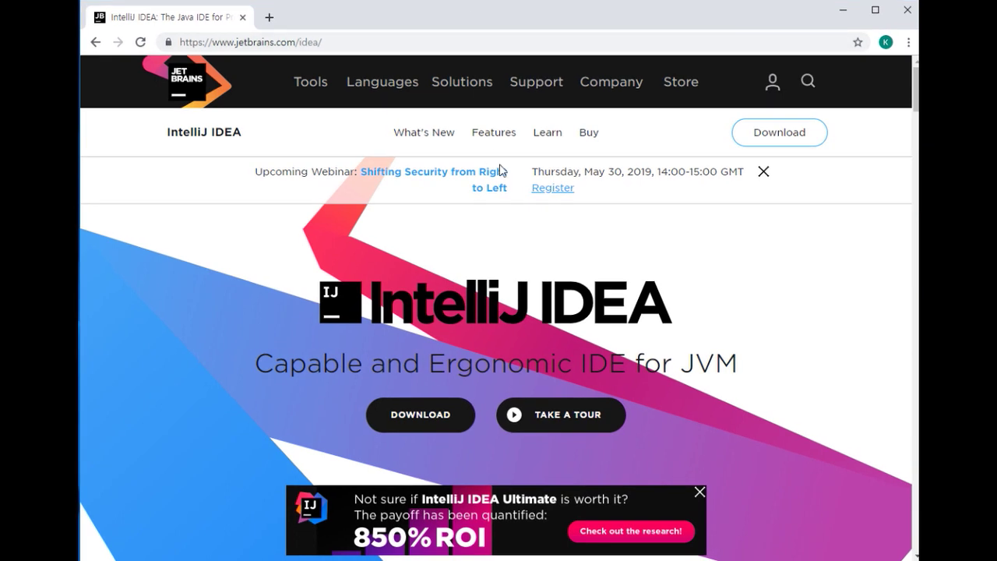
- Dismiss the 850% ROI banner on the IntelliJ IDEA page and minimize the browser window
{"action": "left_click", "coordinate": [698, 492]}
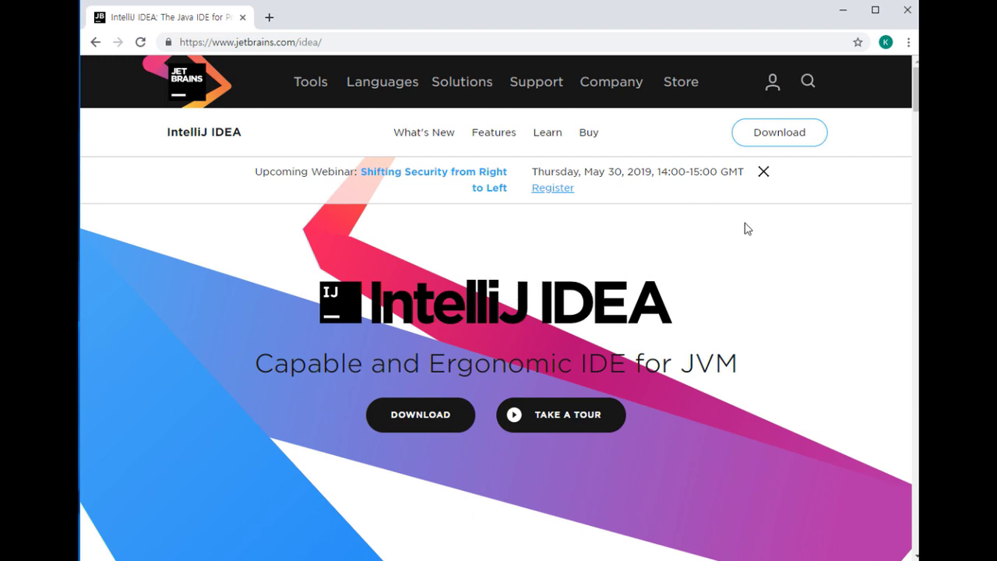
{"action": "left_click", "coordinate": [843, 13]}
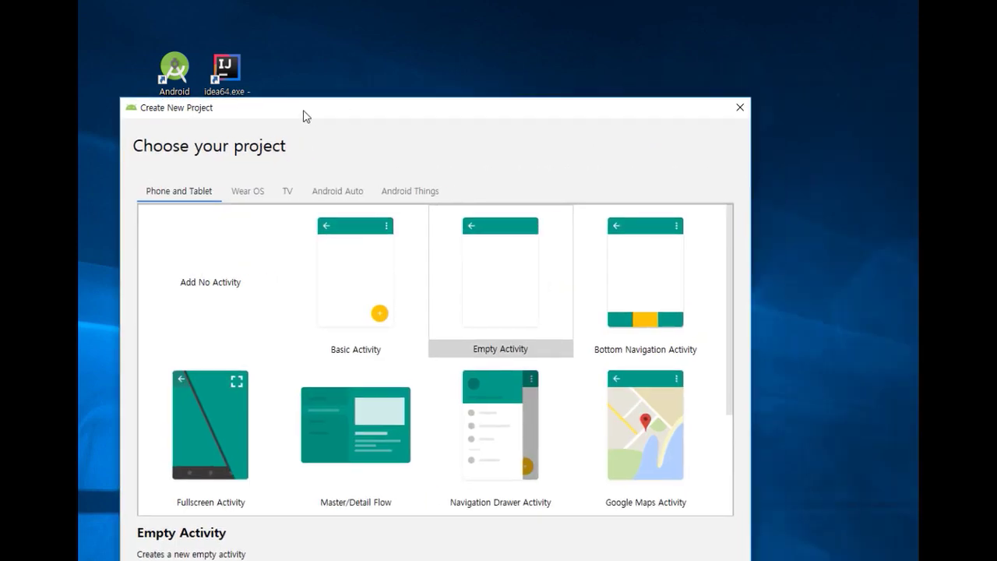
- Choose the Empty Activity template for phone and tablet and proceed to the project configuration
{"action": "left_click_drag", "start_coordinate": [304, 116], "coordinate": [340, 70]}
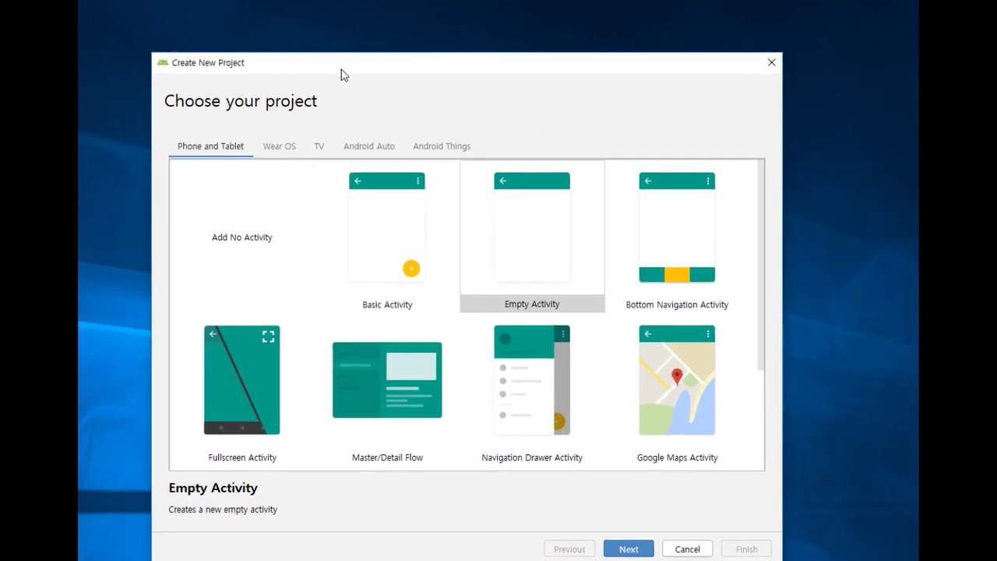
{"action": "left_click", "coordinate": [529, 219]}
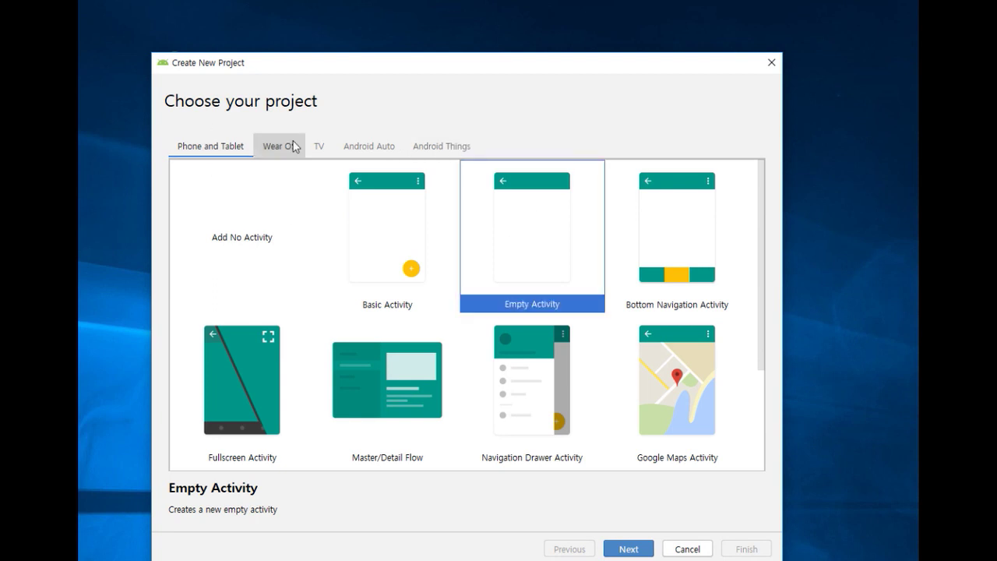
{"action": "left_click_drag", "start_coordinate": [452, 69], "coordinate": [452, 39]}
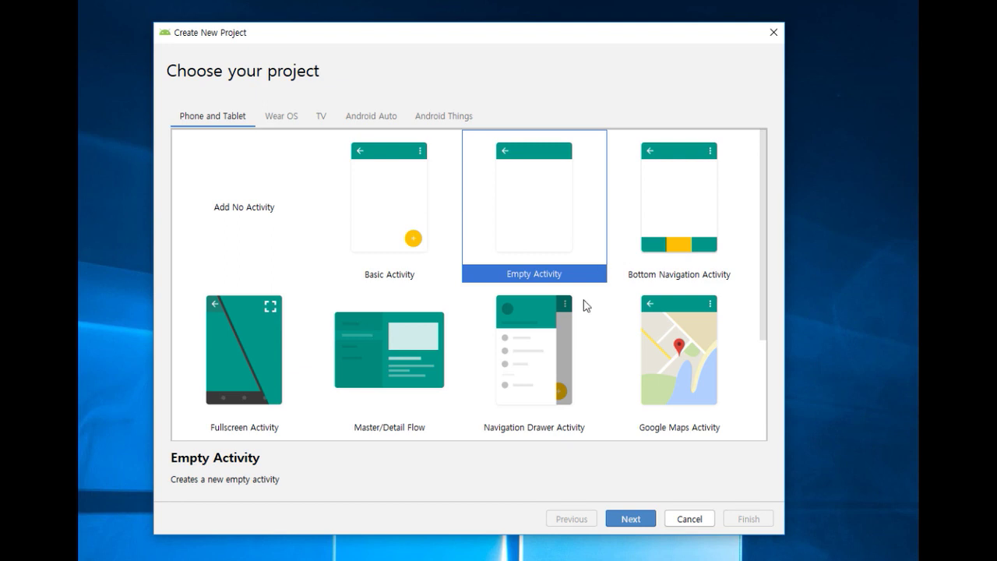
{"action": "left_click", "coordinate": [637, 518]}
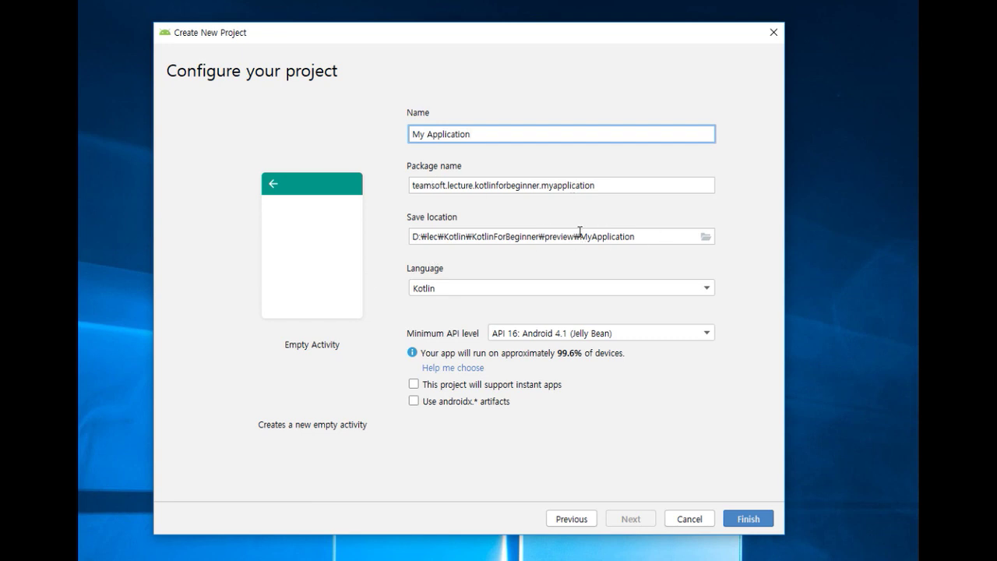
- Name the new project 1_KotlinAndroidSample
{"action": "triple_click", "coordinate": [490, 132]}
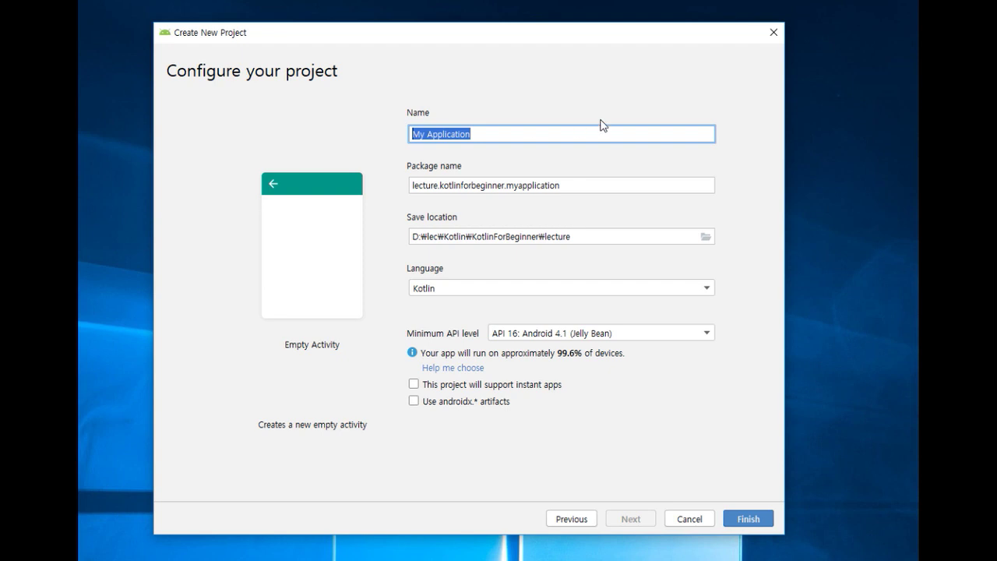
{"action": "type", "text": "K"}
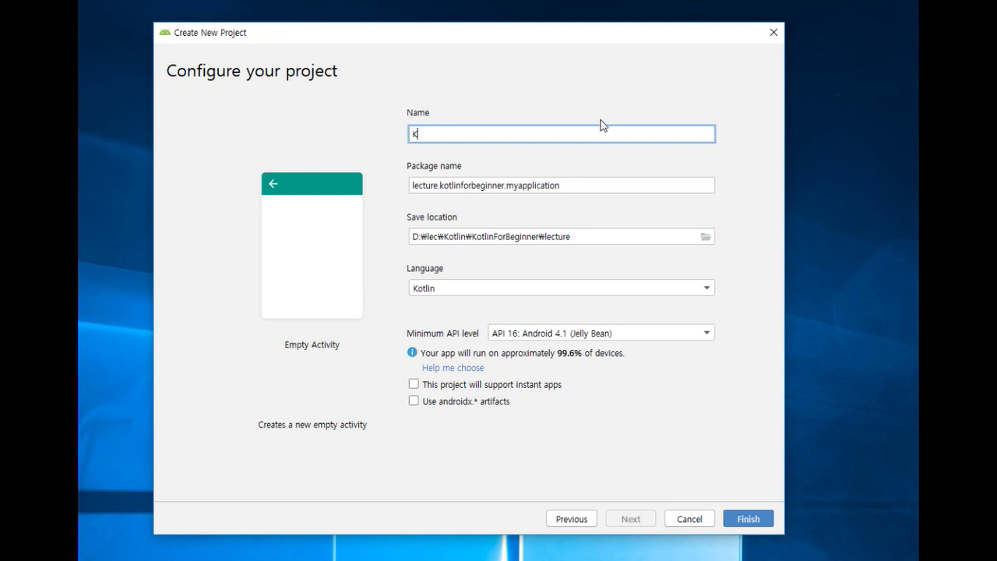
{"action": "type", "text": "otlinAndroid"}
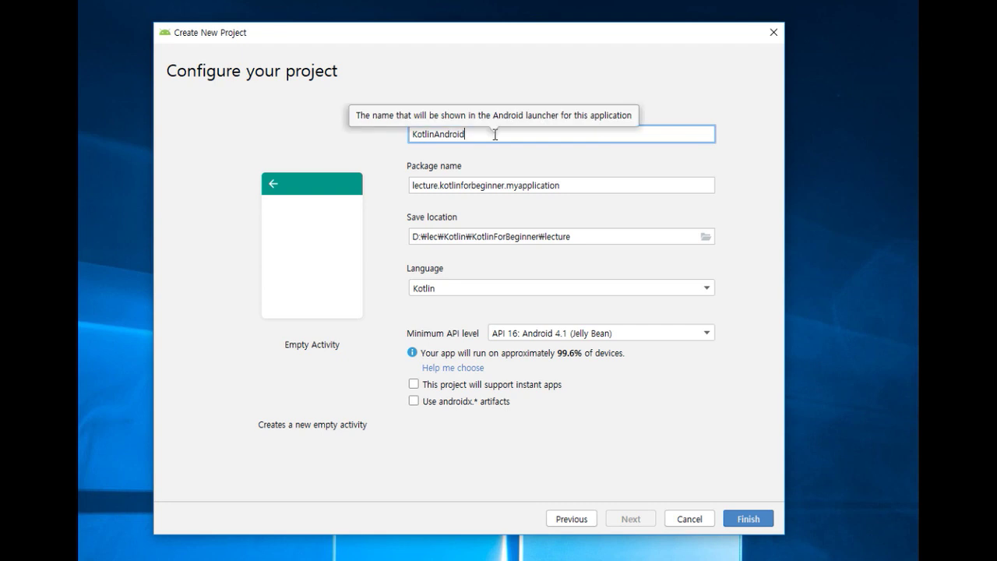
{"action": "key", "text": "Home"}
{"action": "type", "text": "1_"}
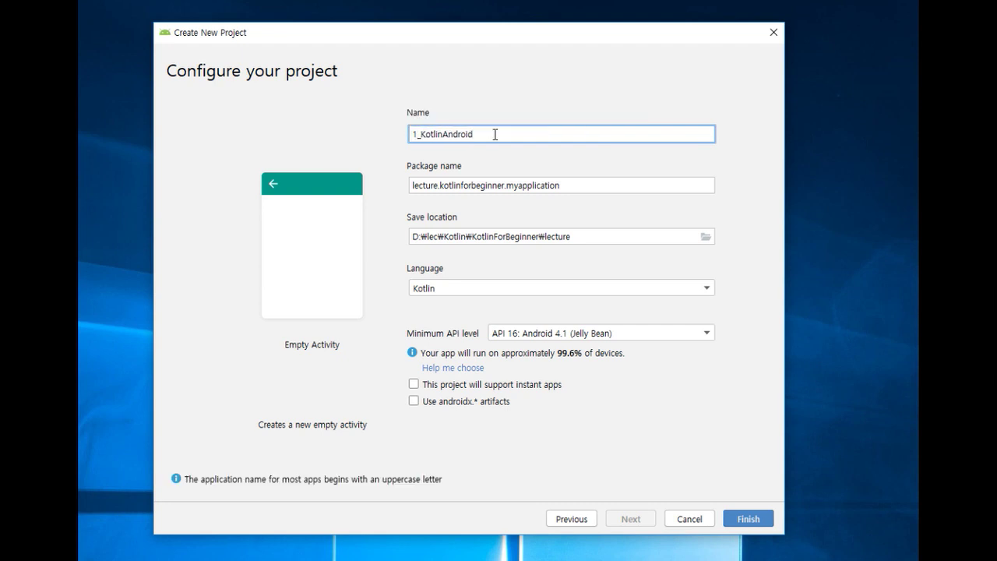
{"action": "type", "text": "Sample"}
- Copy KotlinAndroidSample from the project name and use it to replace the last segment of the package name
{"action": "left_click_drag", "start_coordinate": [422, 132], "coordinate": [545, 133]}
{"action": "key", "text": "ctrl+c"}
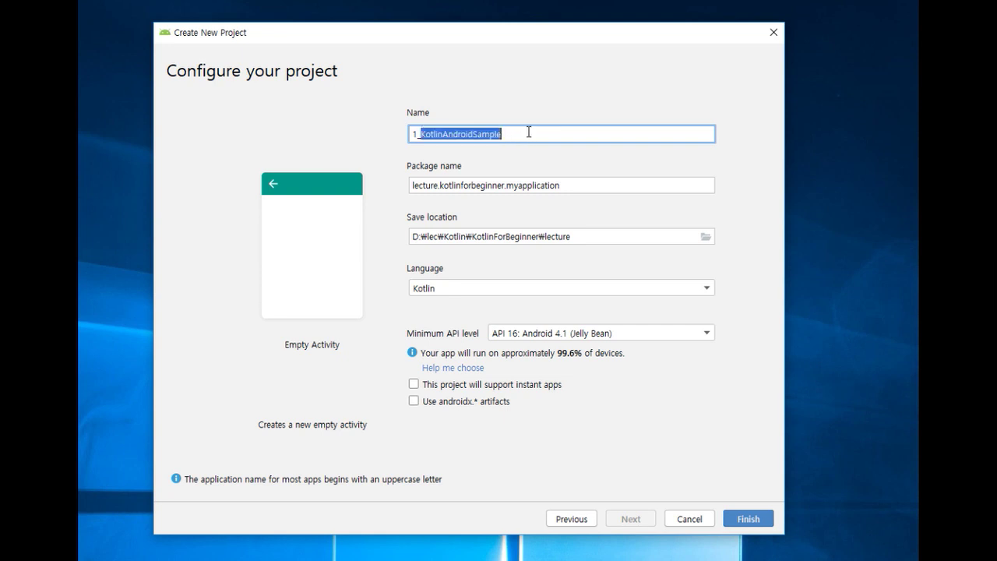
{"action": "left_click_drag", "start_coordinate": [506, 185], "coordinate": [623, 183]}
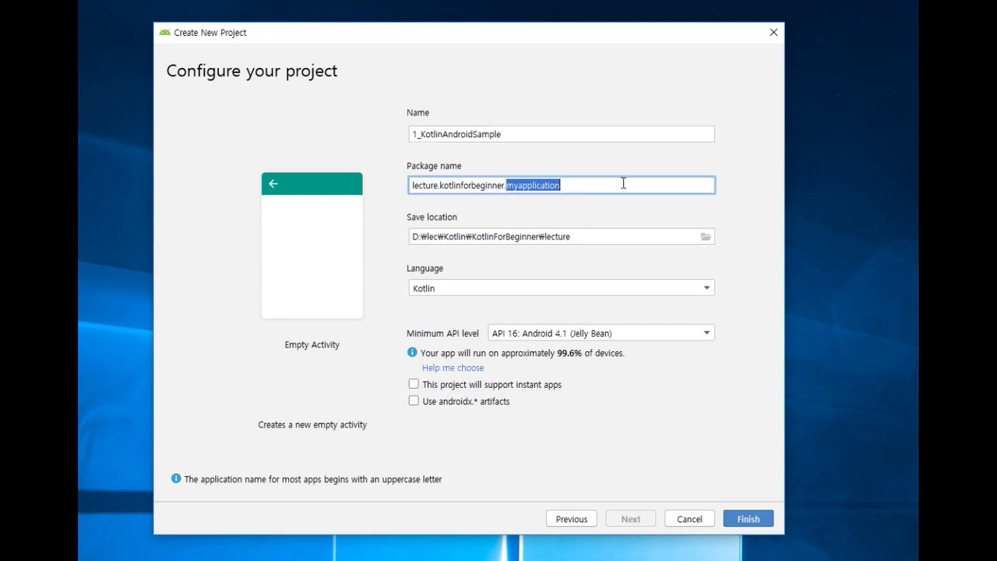
{"action": "key", "text": "ctrl+v"}
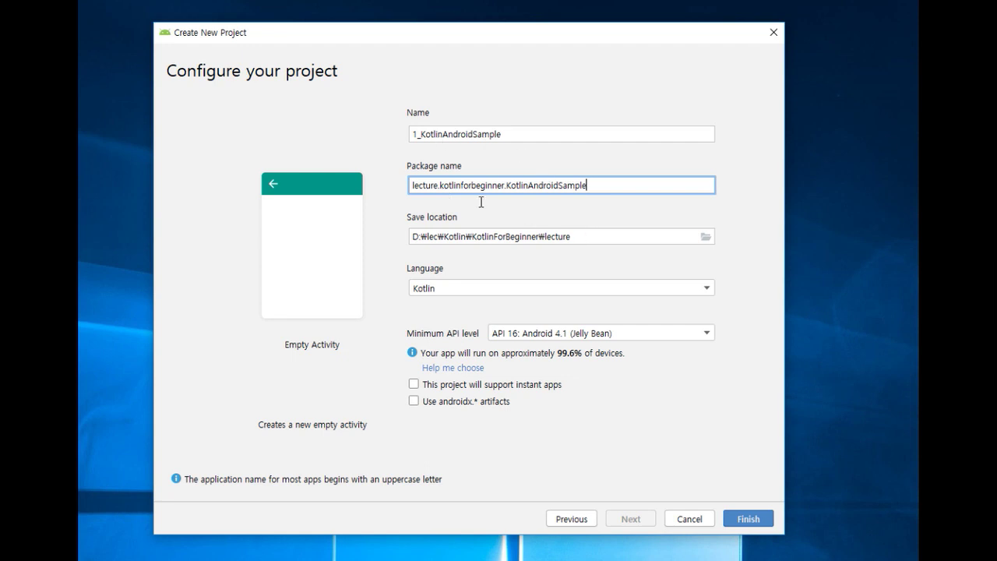
{"action": "double_click", "coordinate": [500, 133]}
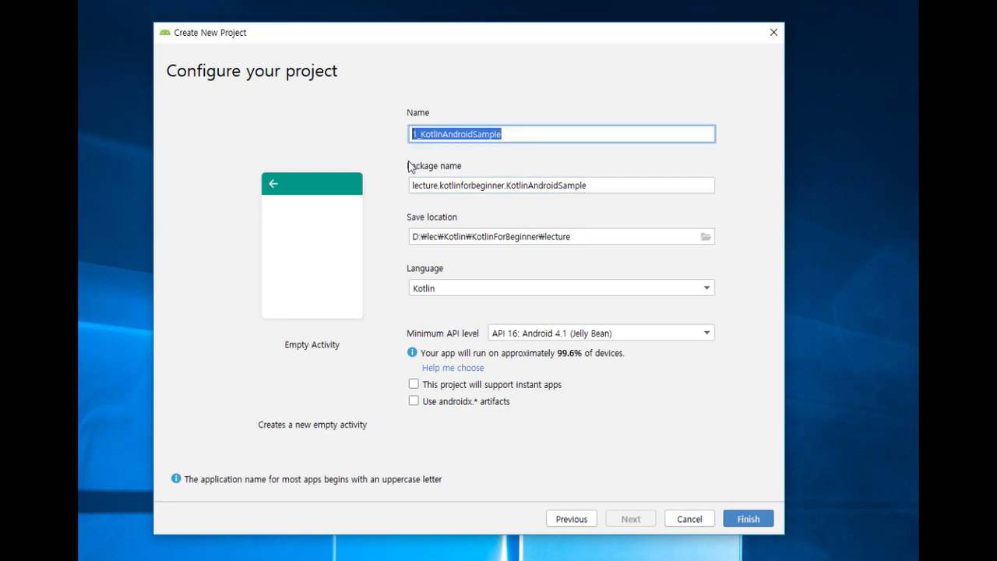
{"action": "left_click", "coordinate": [586, 240]}
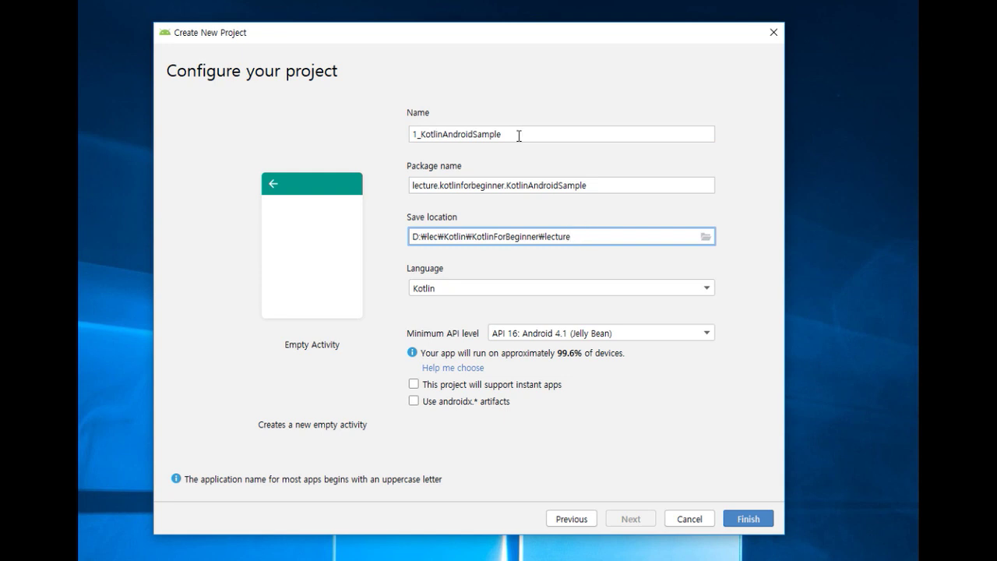
{"action": "double_click", "coordinate": [414, 135]}
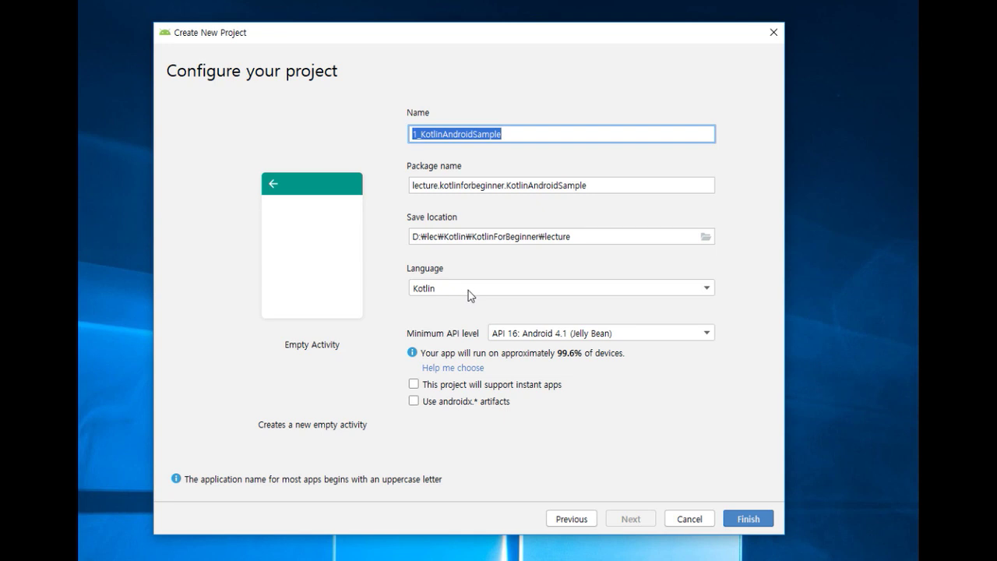
- Select Kotlin as the project language, create the project, and move its new window to the top of the screen
{"action": "left_click", "coordinate": [429, 293]}
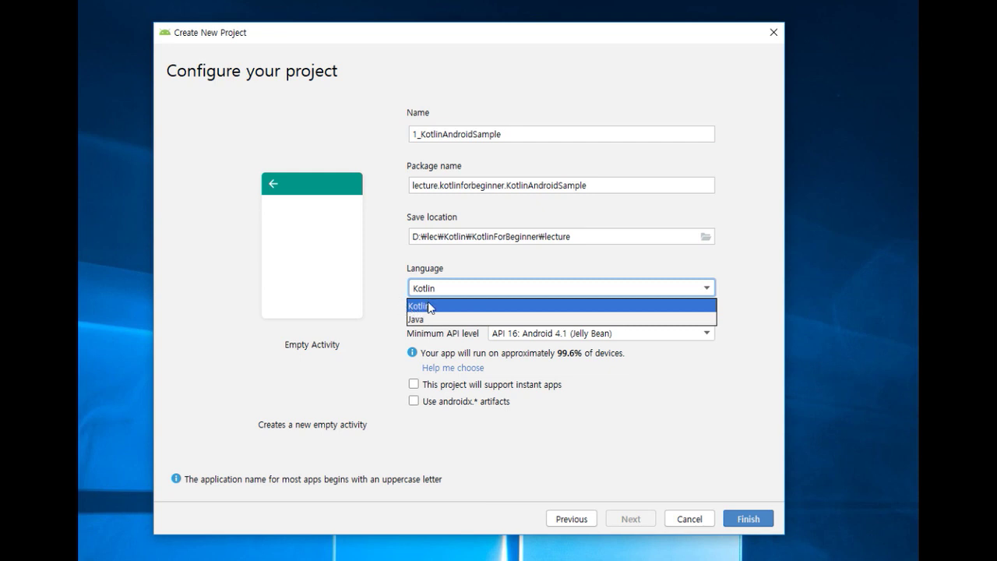
{"action": "left_click", "coordinate": [432, 307]}
{"action": "left_click", "coordinate": [458, 289]}
{"action": "left_click", "coordinate": [431, 304]}
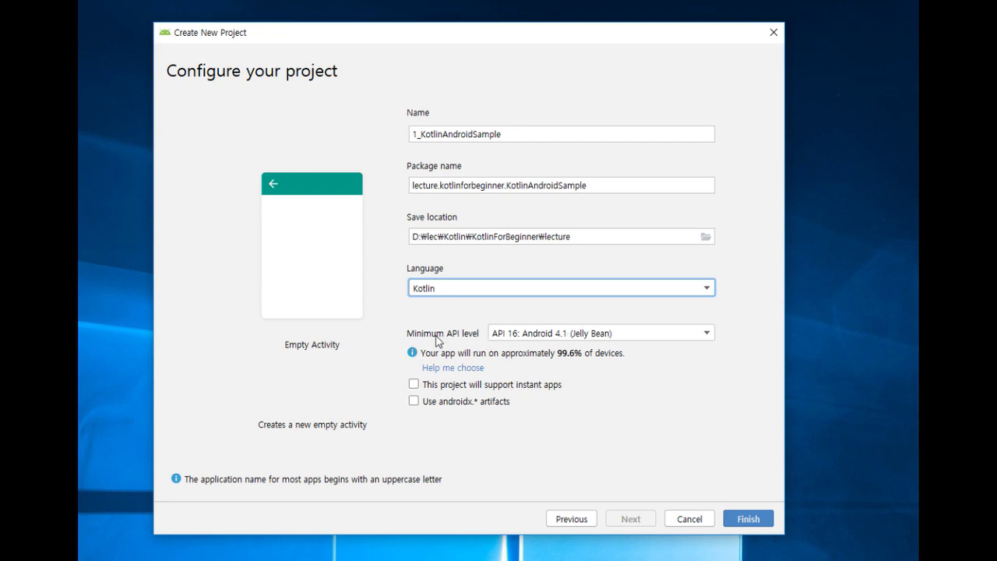
{"action": "left_click", "coordinate": [736, 527]}
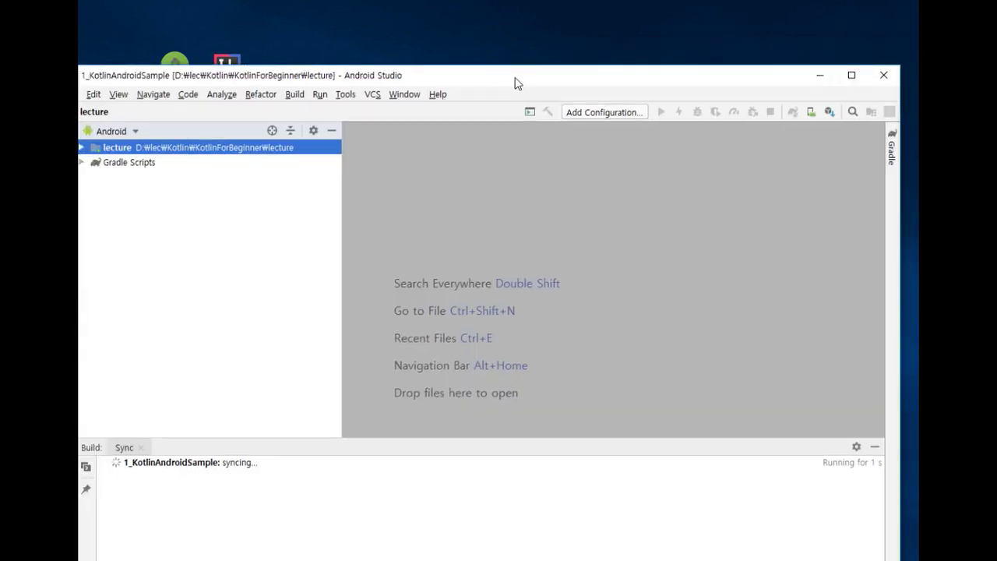
{"action": "left_click_drag", "start_coordinate": [516, 83], "coordinate": [533, 15]}
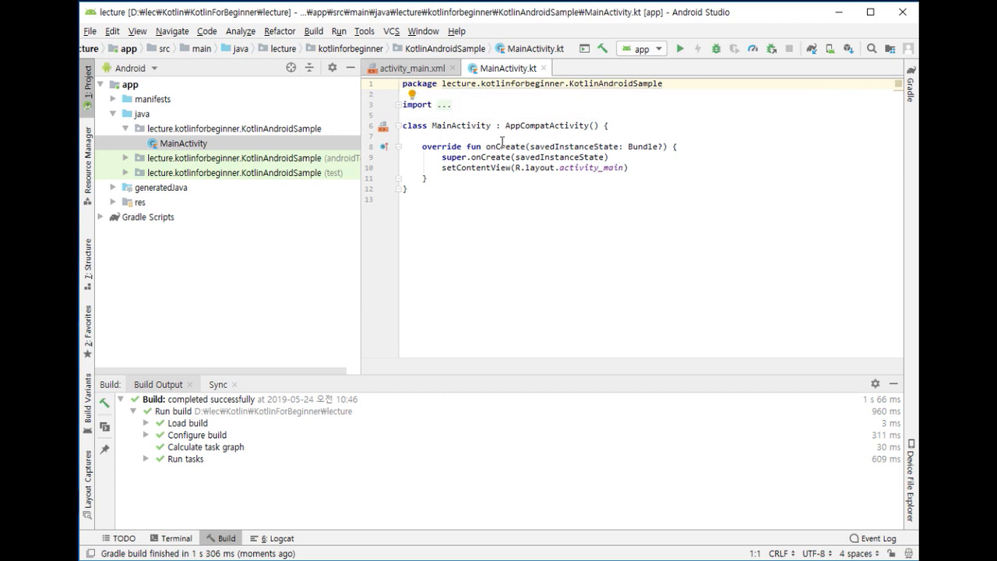
- Expand the folded imports in MainActivity.kt and examine the class code and its onCreate override
{"action": "left_click", "coordinate": [599, 178]}
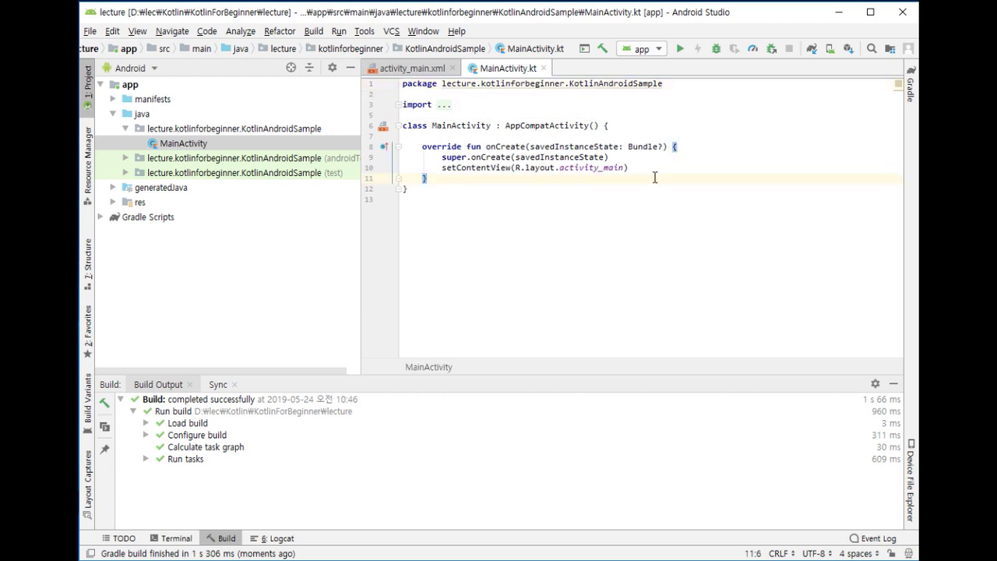
{"action": "left_click", "coordinate": [186, 144]}
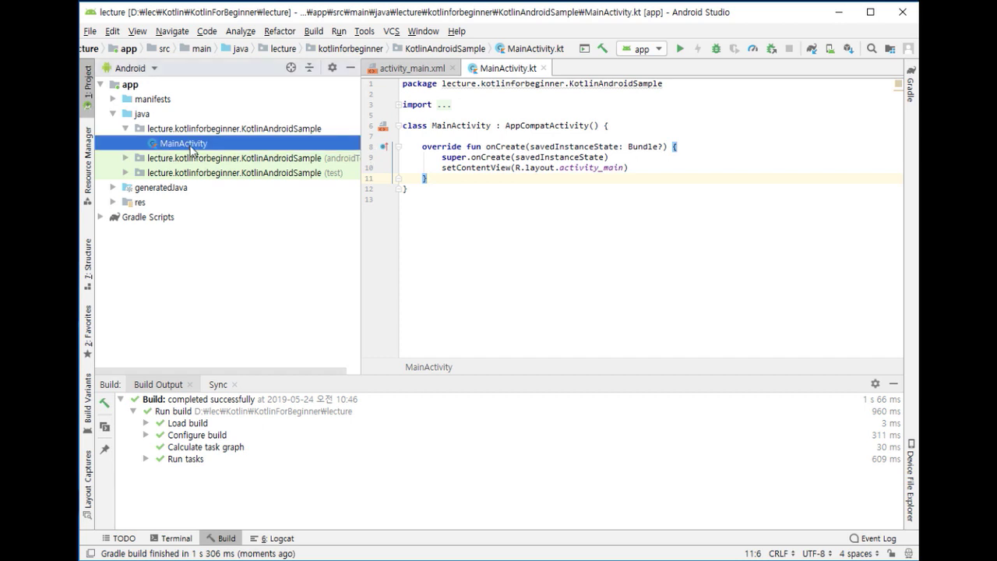
{"action": "left_click", "coordinate": [486, 108]}
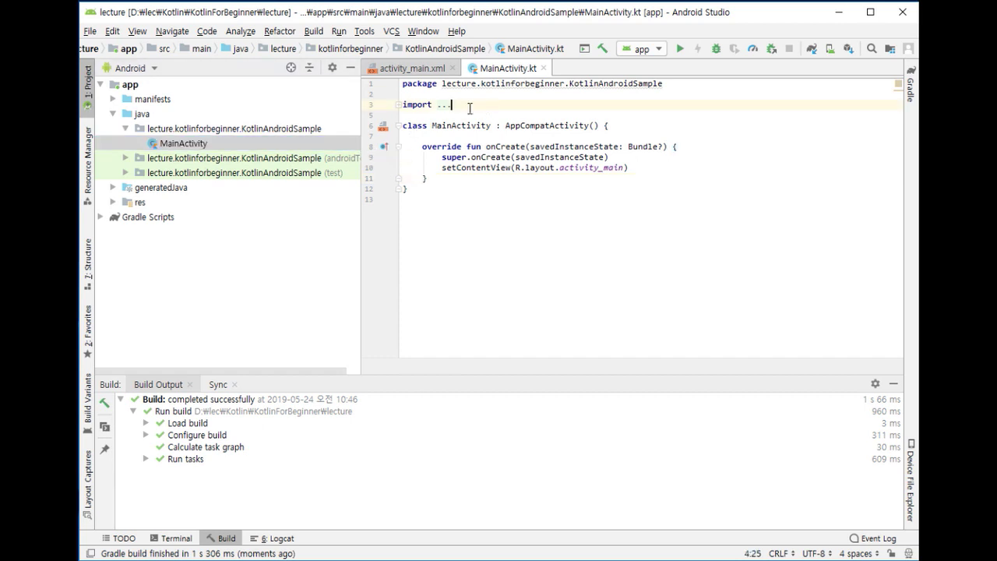
{"action": "left_click", "coordinate": [398, 105]}
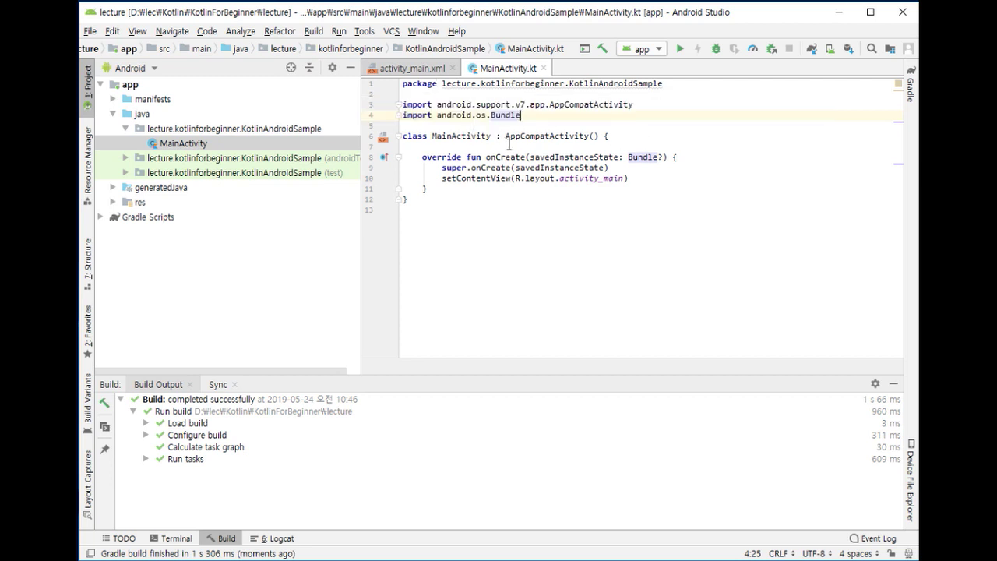
{"action": "left_click_drag", "start_coordinate": [418, 159], "coordinate": [481, 158]}
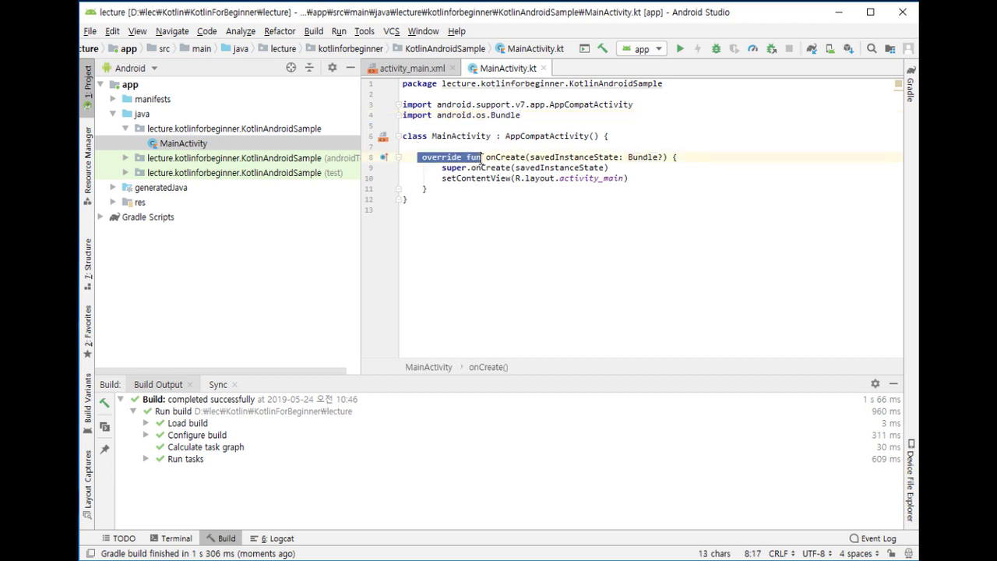
{"action": "left_click", "coordinate": [505, 199]}
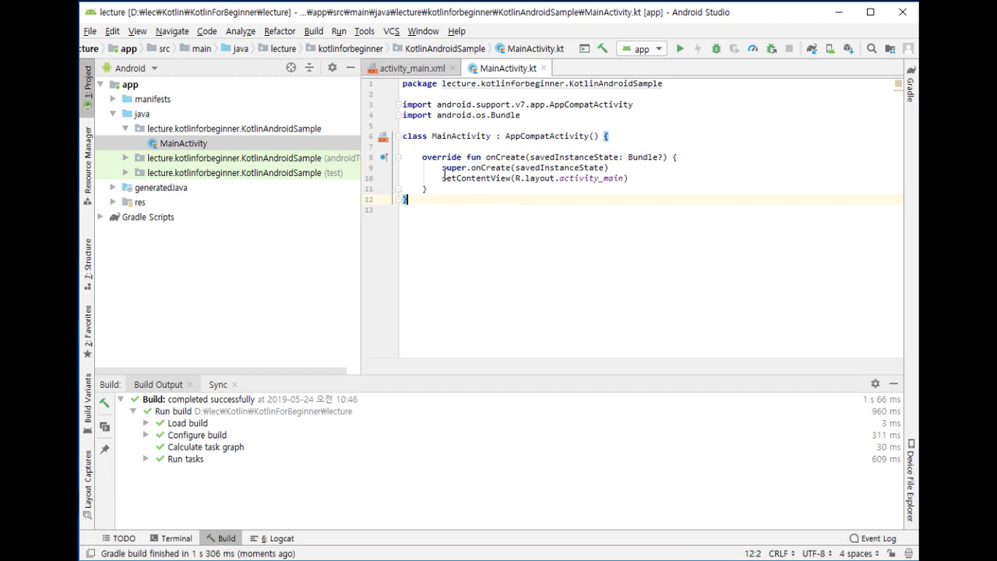
{"action": "left_click_drag", "start_coordinate": [422, 157], "coordinate": [485, 155]}
{"action": "left_click", "coordinate": [609, 191]}
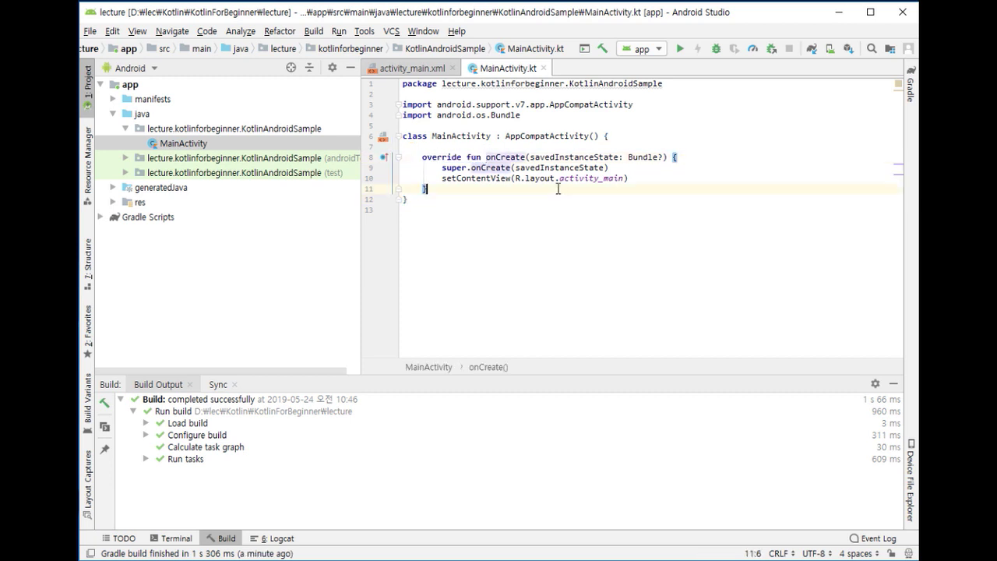